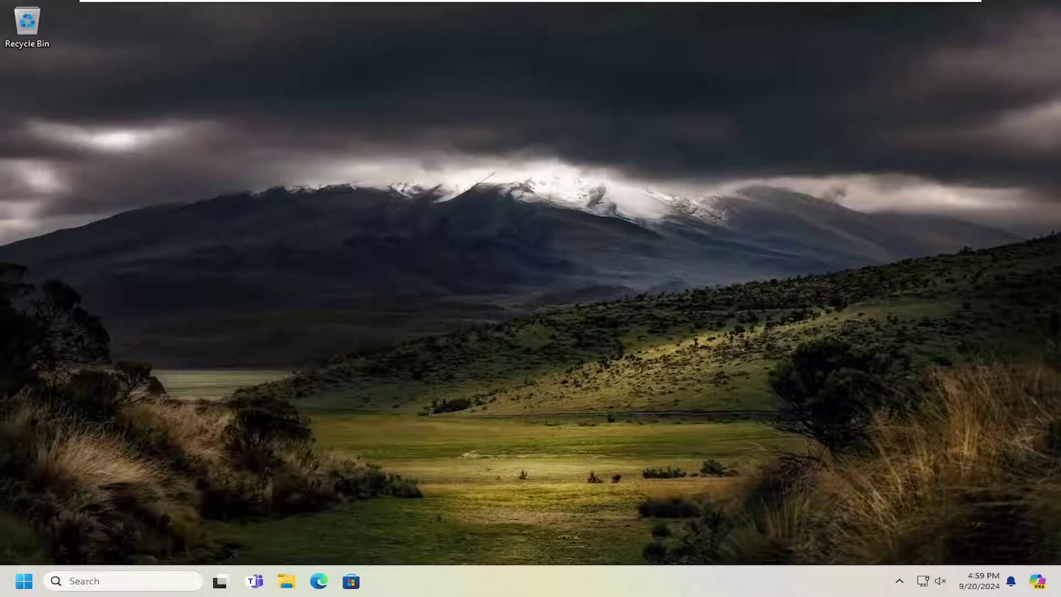
Launch Windows Media Player Legacy from Start search, accept Recommended settings, and show its Library
{"action": "left_click", "coordinate": [25, 583]}
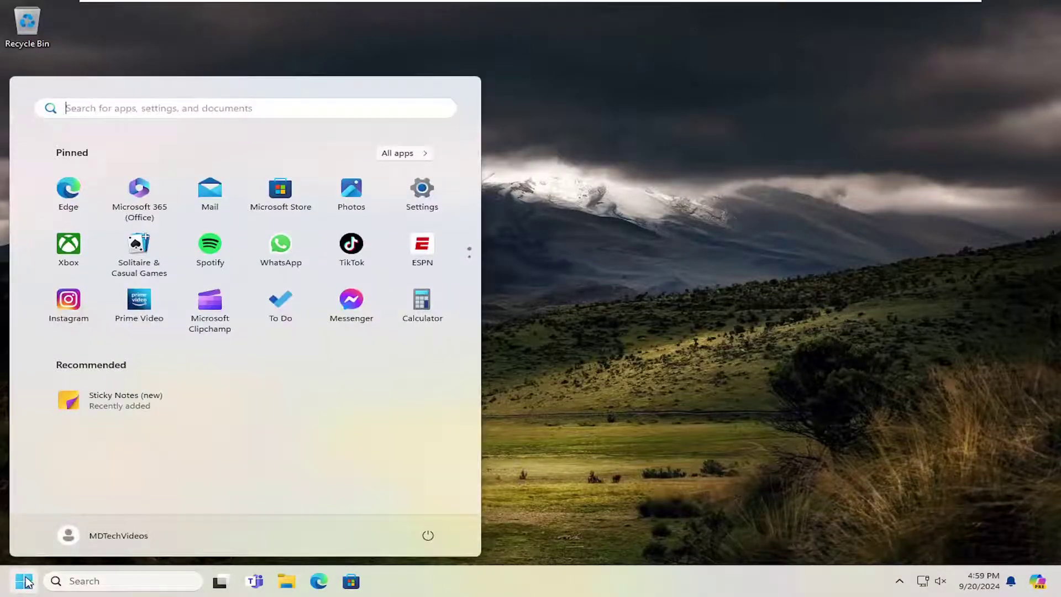
{"action": "type", "text": "windows media"}
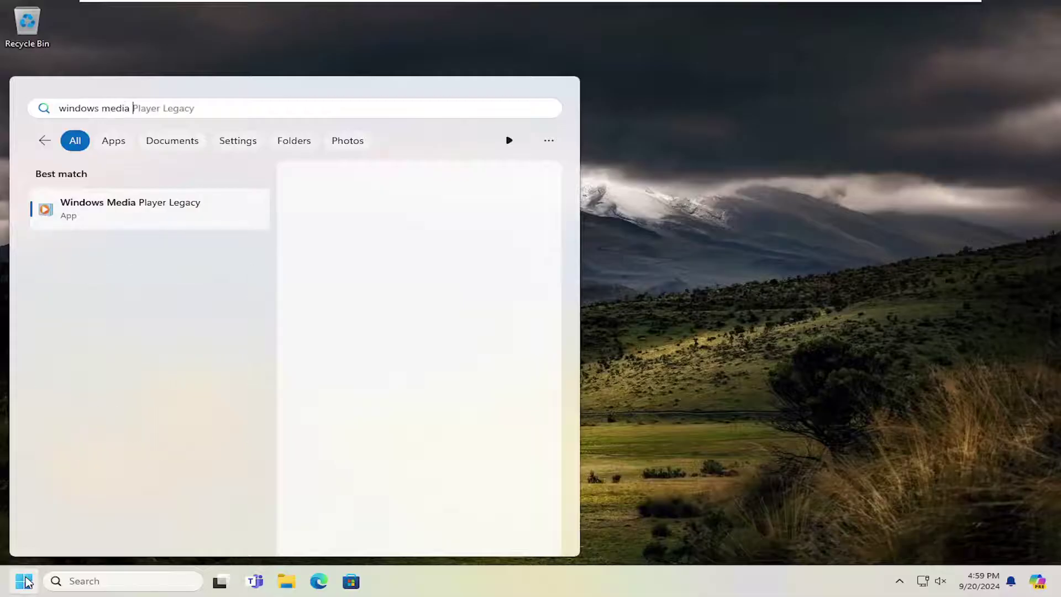
{"action": "type", "text": " player"}
{"action": "key", "text": "Return"}
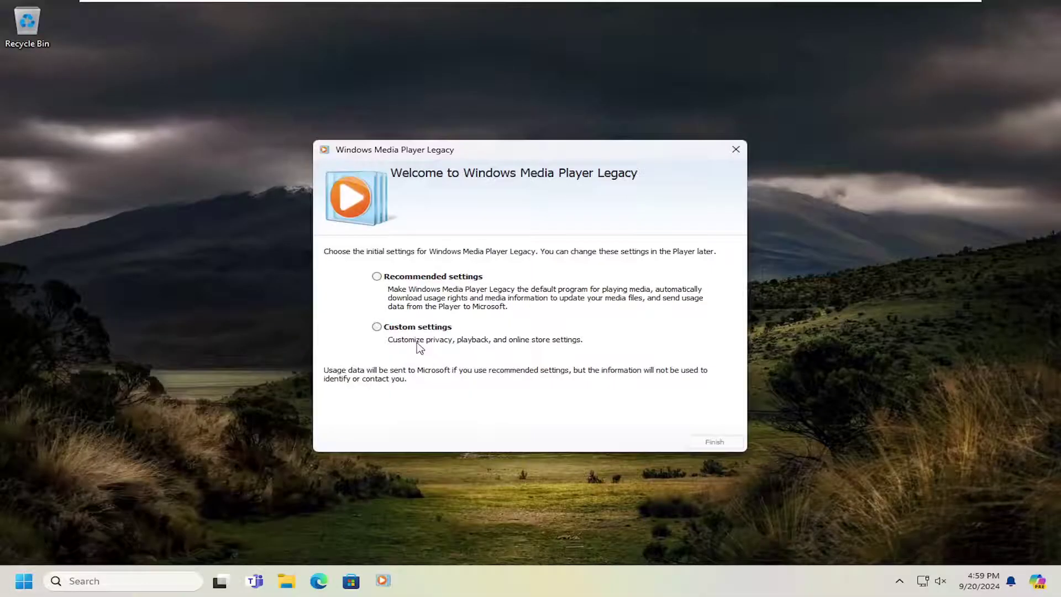
{"action": "left_click", "coordinate": [442, 281]}
{"action": "left_click", "coordinate": [714, 442]}
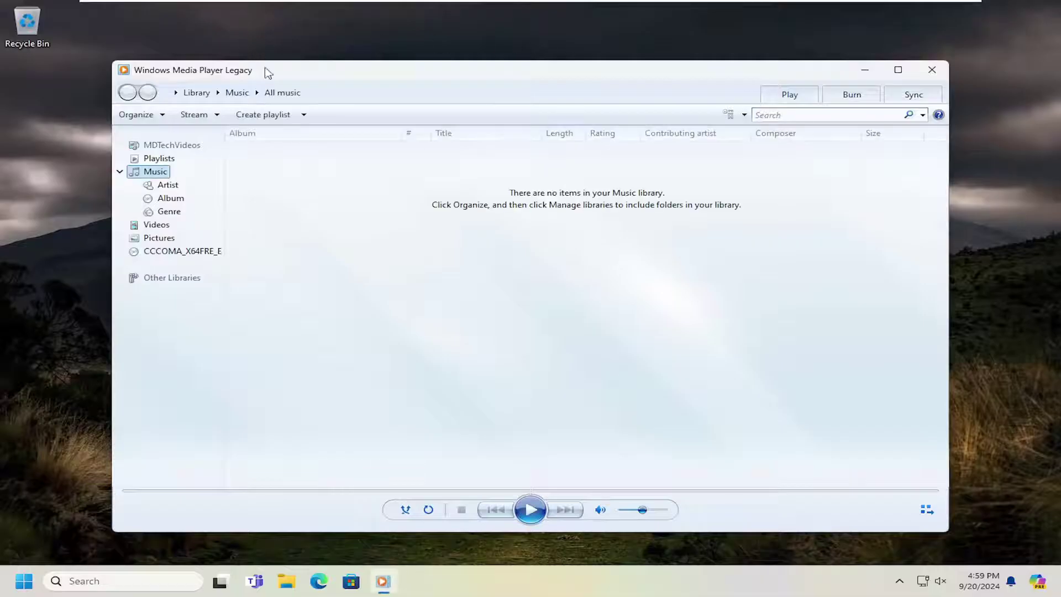
{"action": "mouse_move", "coordinate": [267, 71]}
{"action": "left_mouse_down"}
{"action": "mouse_move", "coordinate": [322, 64]}
{"action": "mouse_move", "coordinate": [309, 56]}
{"action": "left_mouse_up"}
{"action": "left_click", "coordinate": [239, 77]}
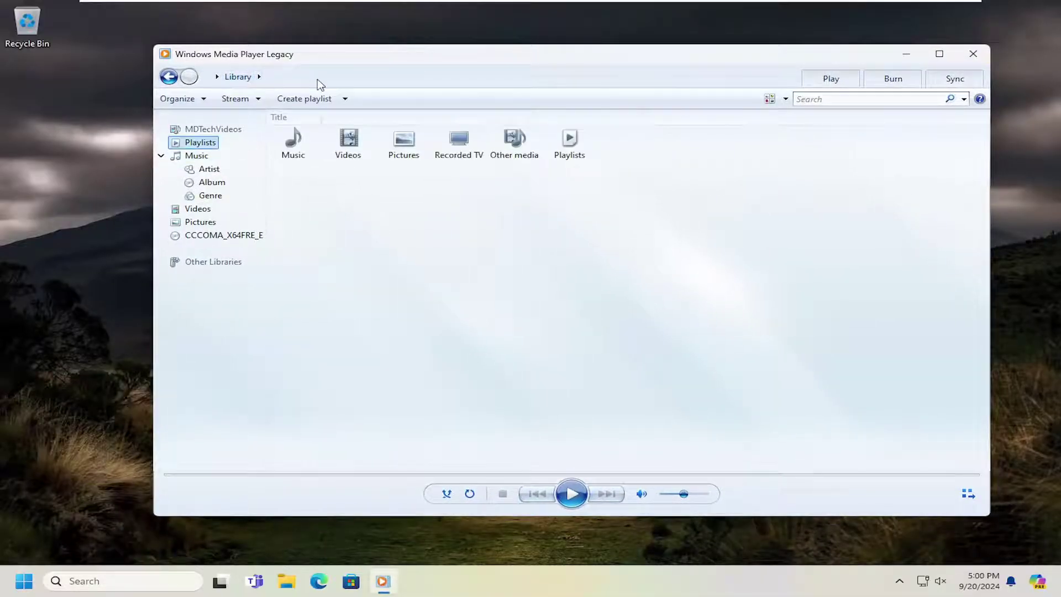
Show the player's menu bar via Organize > Layout, then choose Help > Check for updates
{"action": "left_click", "coordinate": [202, 104]}
{"action": "mouse_move", "coordinate": [198, 189]}
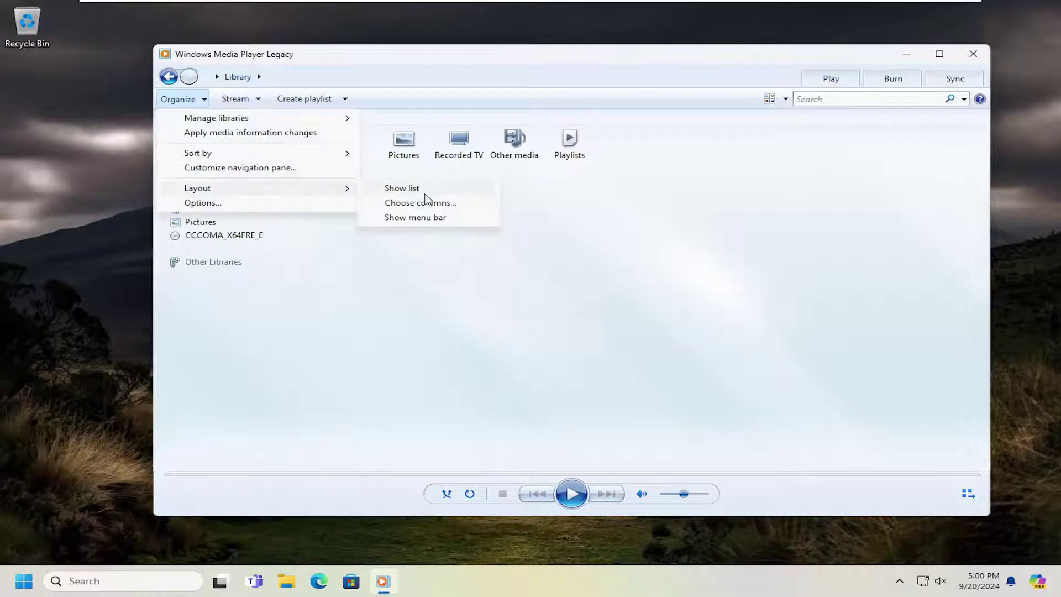
{"action": "left_click", "coordinate": [400, 217]}
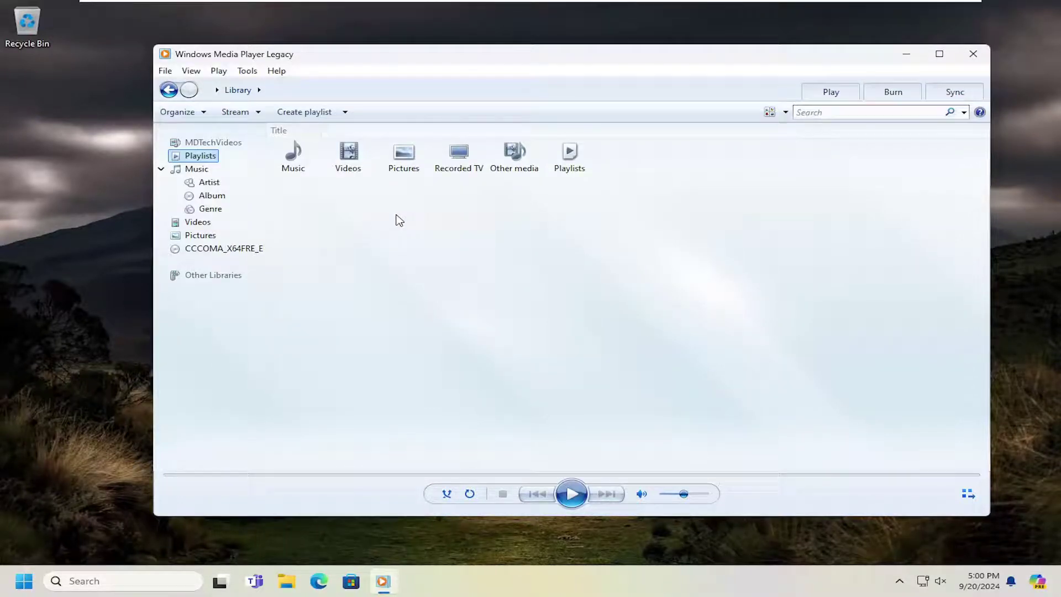
{"action": "left_click", "coordinate": [280, 73]}
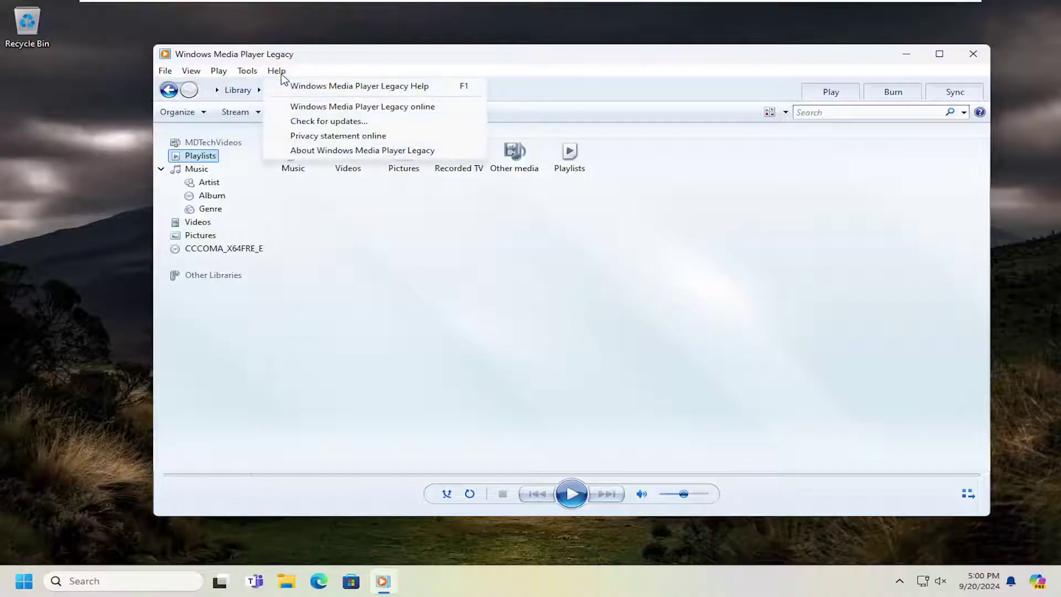
{"action": "left_click", "coordinate": [310, 123]}
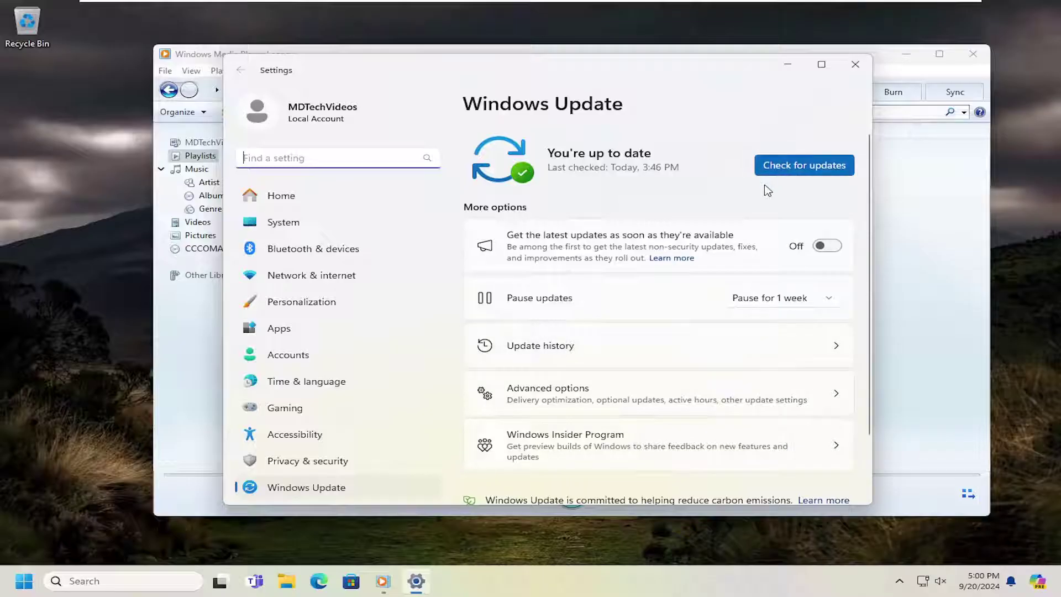
Start the Windows Update check, then close Windows Update and Windows Media Player Legacy
{"action": "left_click", "coordinate": [794, 166]}
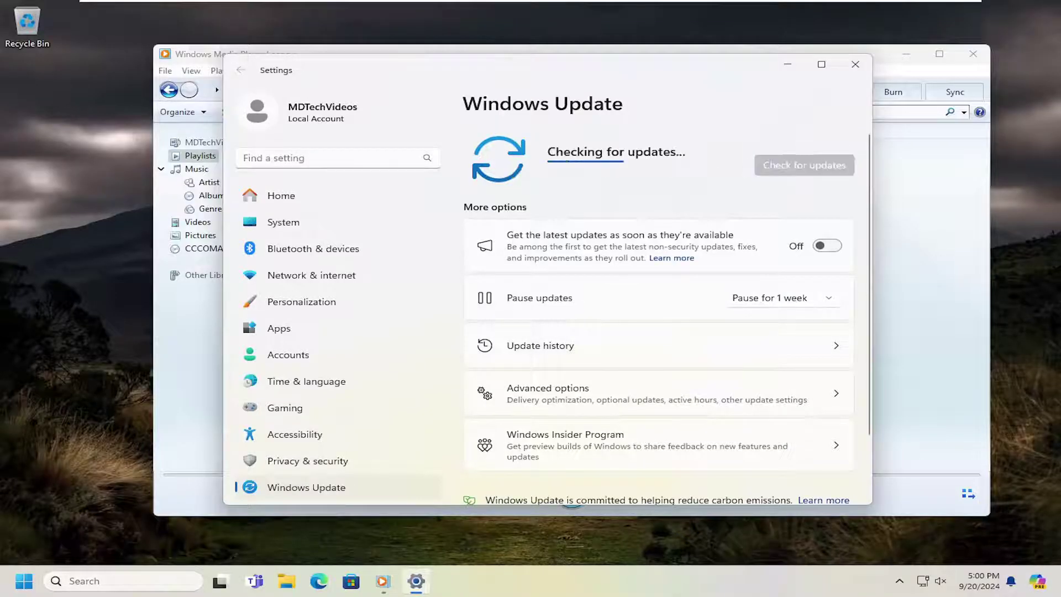
{"action": "left_click", "coordinate": [855, 64]}
{"action": "left_click", "coordinate": [969, 59]}
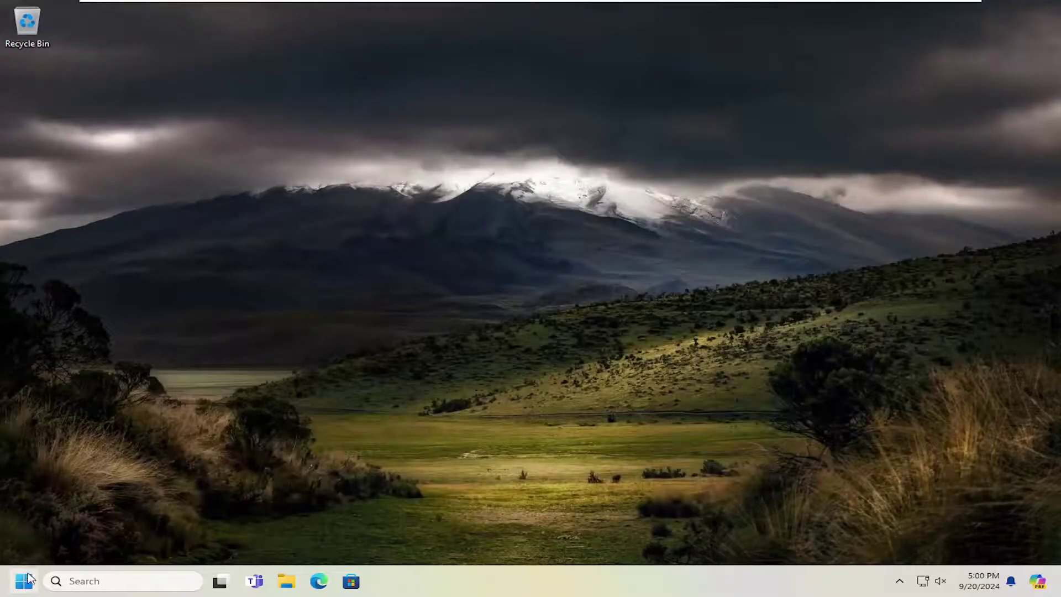
Open Turn Windows features on or off from Start search and expand Media Features
{"action": "left_click", "coordinate": [25, 581]}
{"action": "type", "text": "wind"}
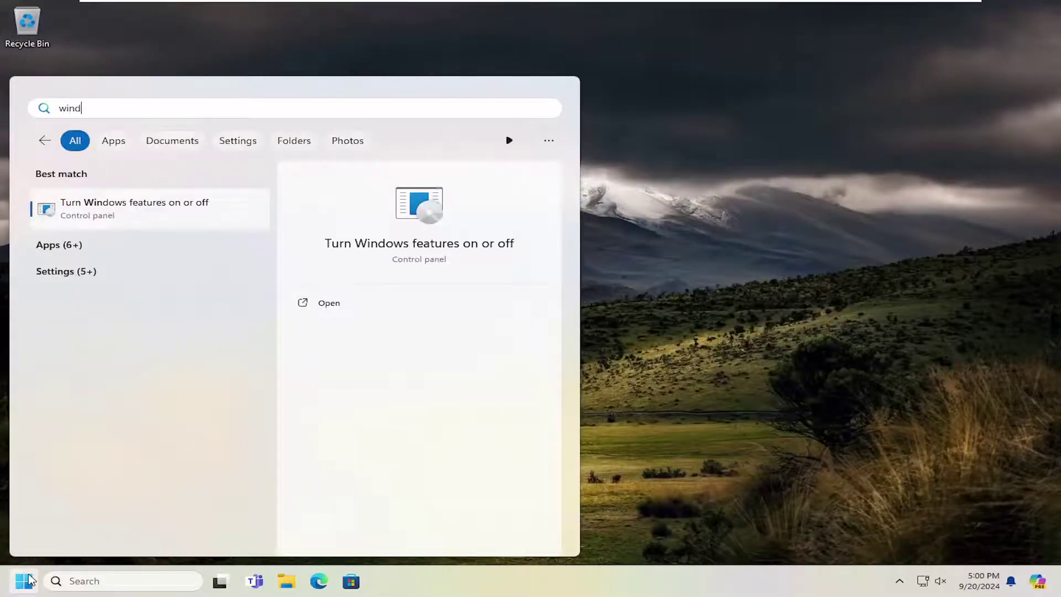
{"action": "type", "text": "ows features"}
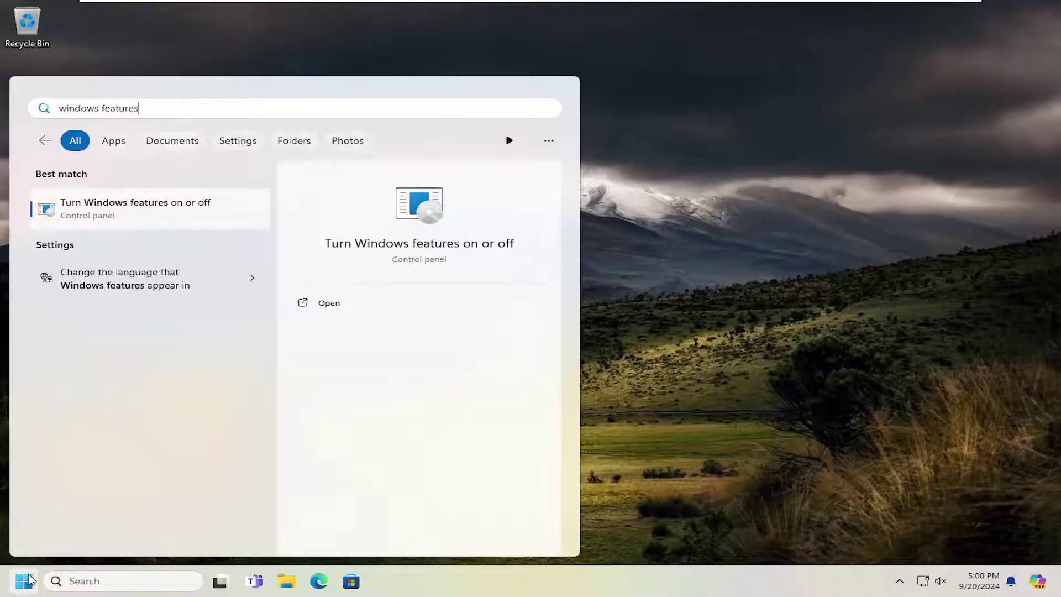
{"action": "left_click", "coordinate": [160, 207]}
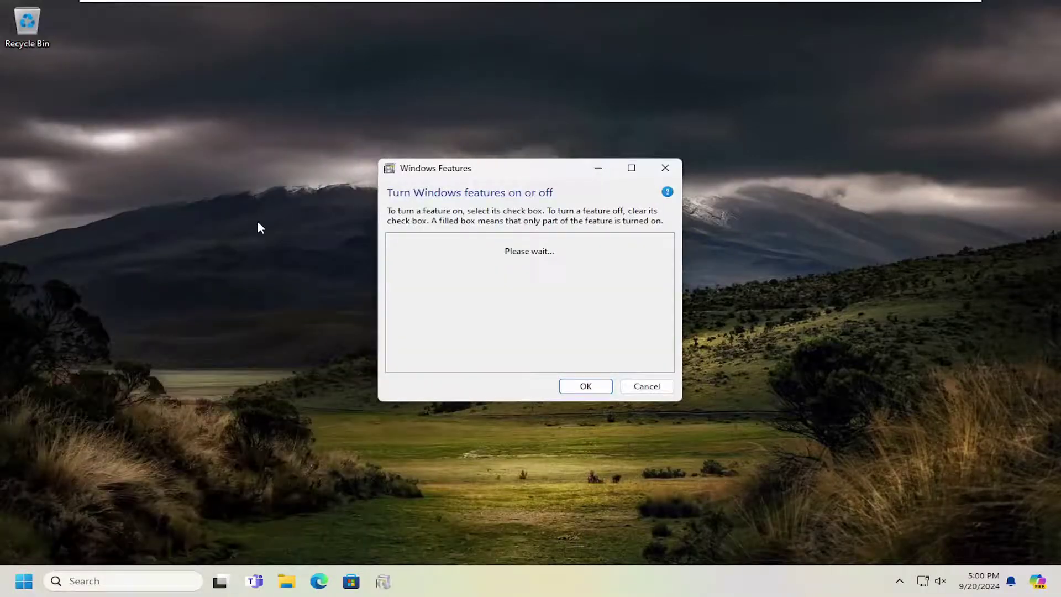
{"action": "scroll", "coordinate": [488, 374], "scroll_direction": "down", "scroll_amount": 1}
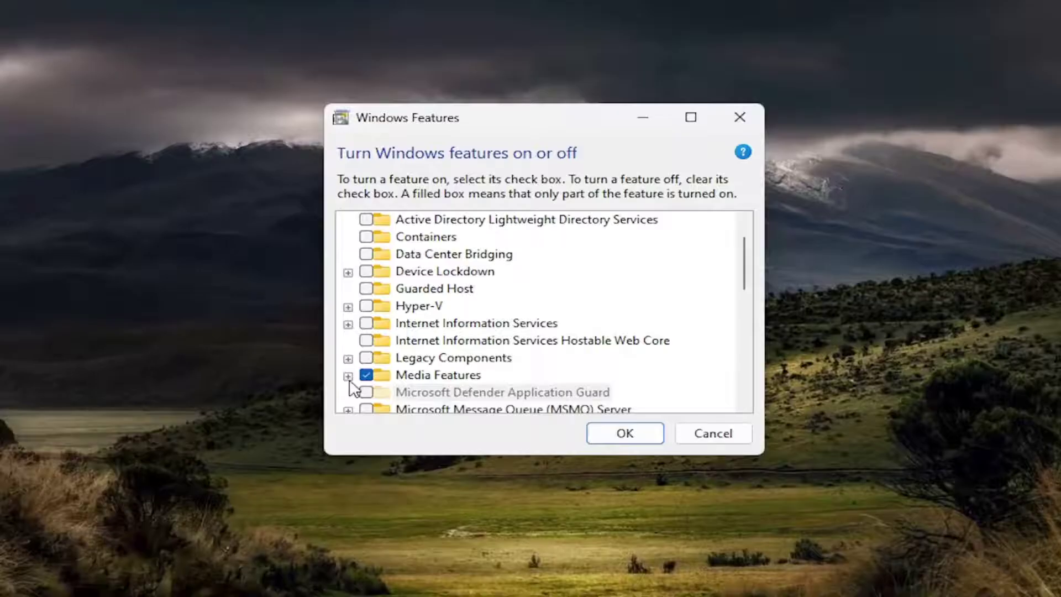
{"action": "left_click", "coordinate": [379, 357]}
{"action": "scroll", "coordinate": [428, 388], "scroll_direction": "down", "scroll_amount": 1}
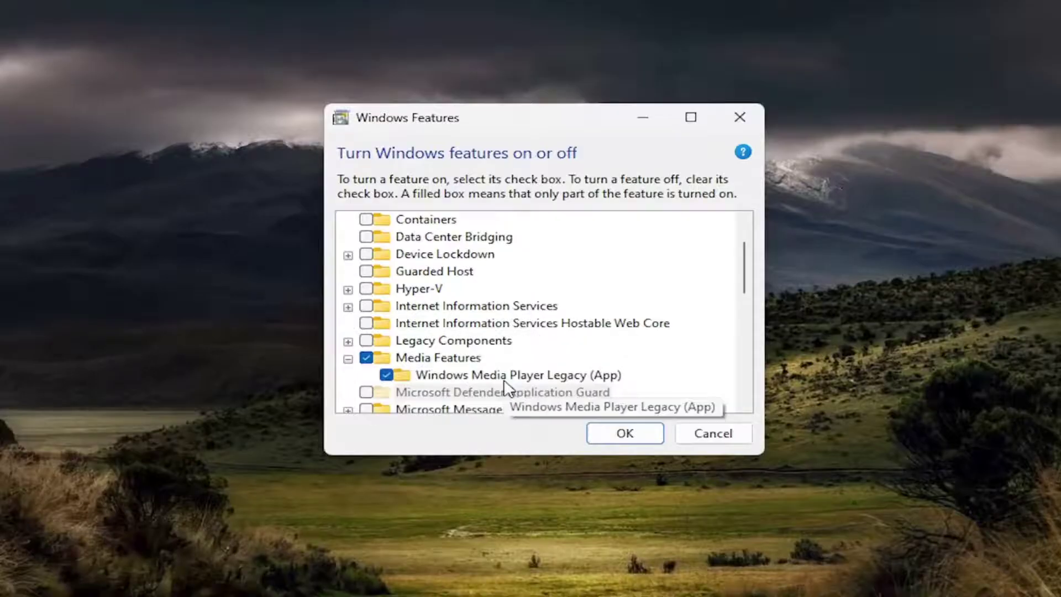
Turn off Windows Media Player Legacy (App), confirm, and apply the change
{"action": "left_click", "coordinate": [504, 379]}
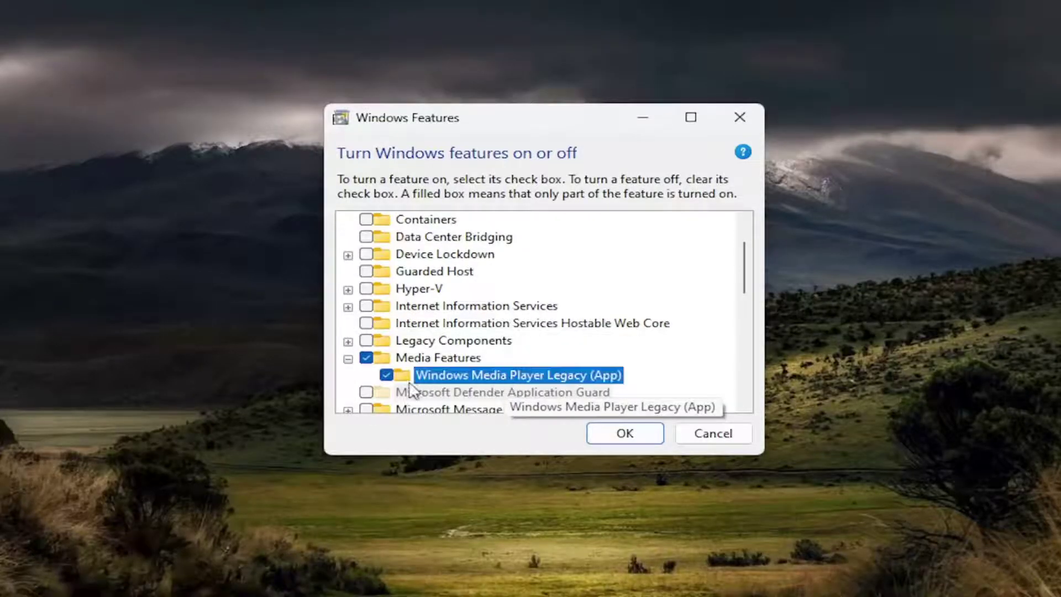
{"action": "left_click", "coordinate": [387, 375]}
{"action": "left_click", "coordinate": [585, 342]}
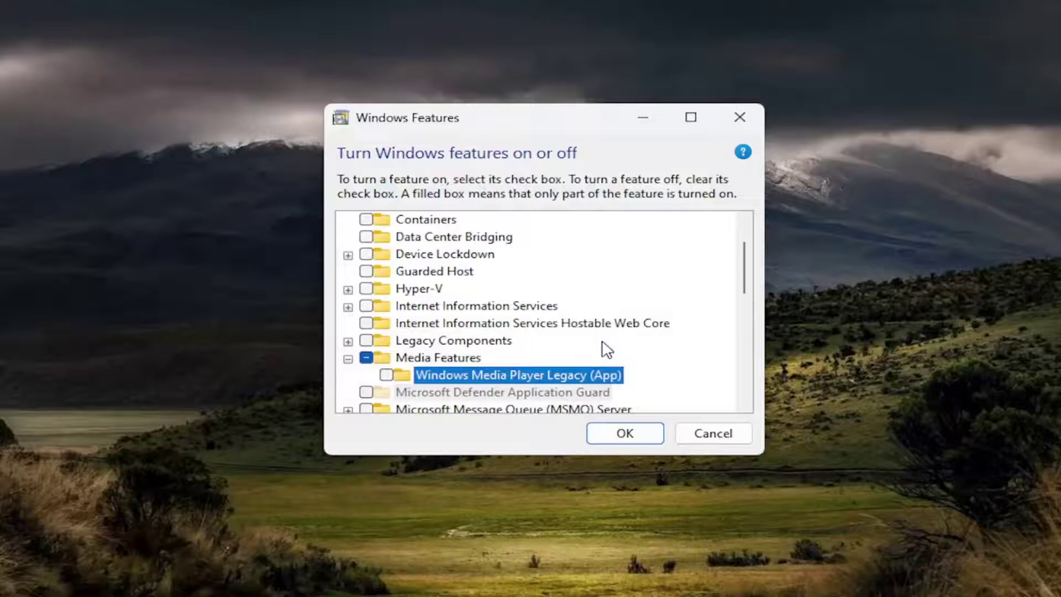
{"action": "left_click", "coordinate": [630, 434]}
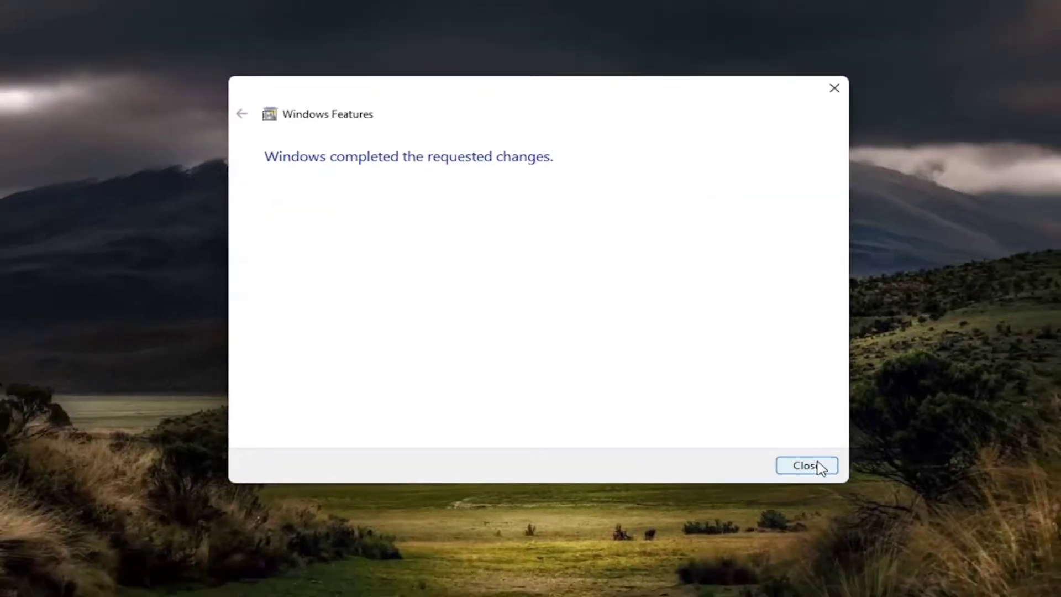
Dismiss the previous completion notice and reopen Turn Windows features on or off
{"action": "left_click", "coordinate": [845, 489]}
{"action": "left_click", "coordinate": [23, 581]}
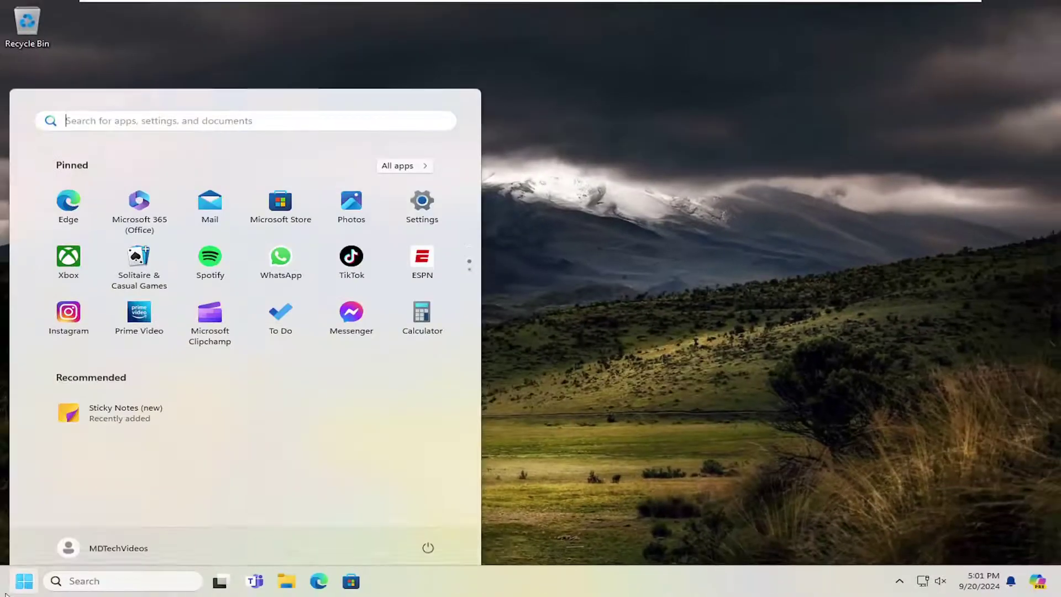
{"action": "type", "text": "windows"}
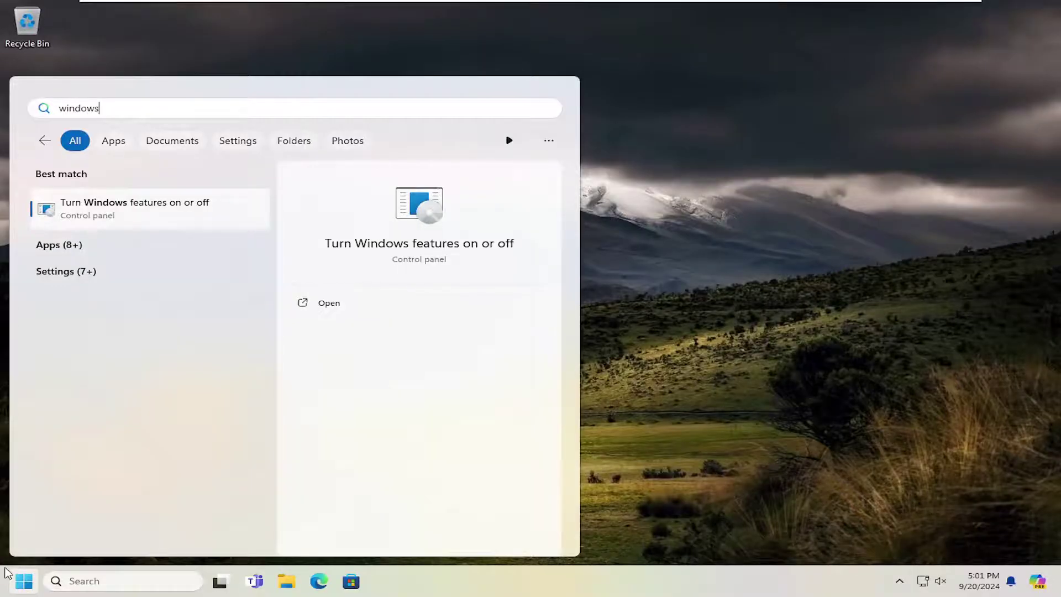
{"action": "left_click", "coordinate": [116, 216]}
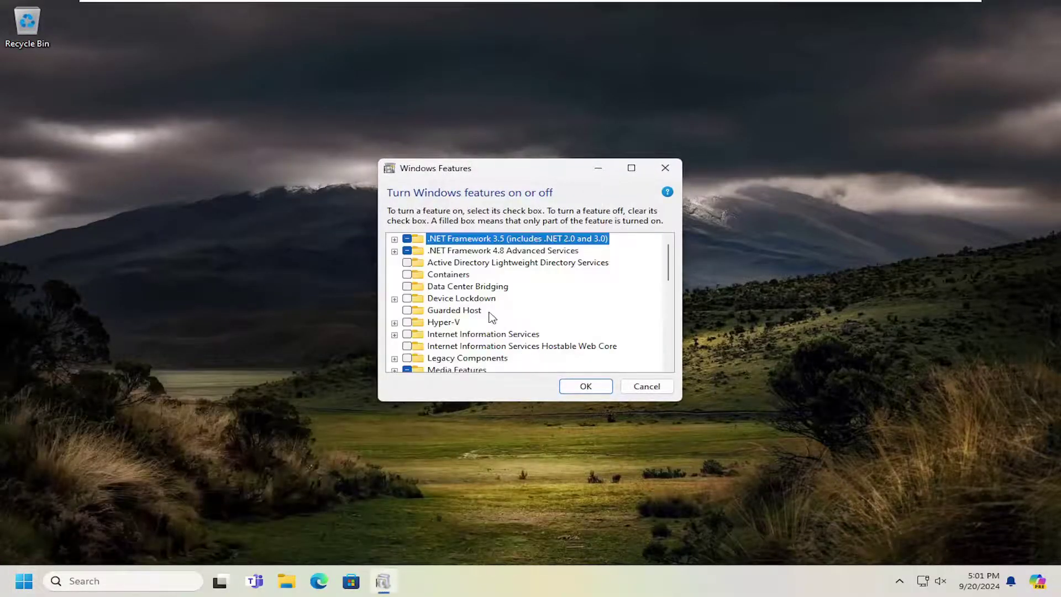
{"action": "scroll", "coordinate": [482, 324], "scroll_direction": "down", "scroll_amount": 2}
Check Windows Media Player Legacy (App) under Media Features, apply with OK, and close the notice
{"action": "left_click", "coordinate": [418, 333]}
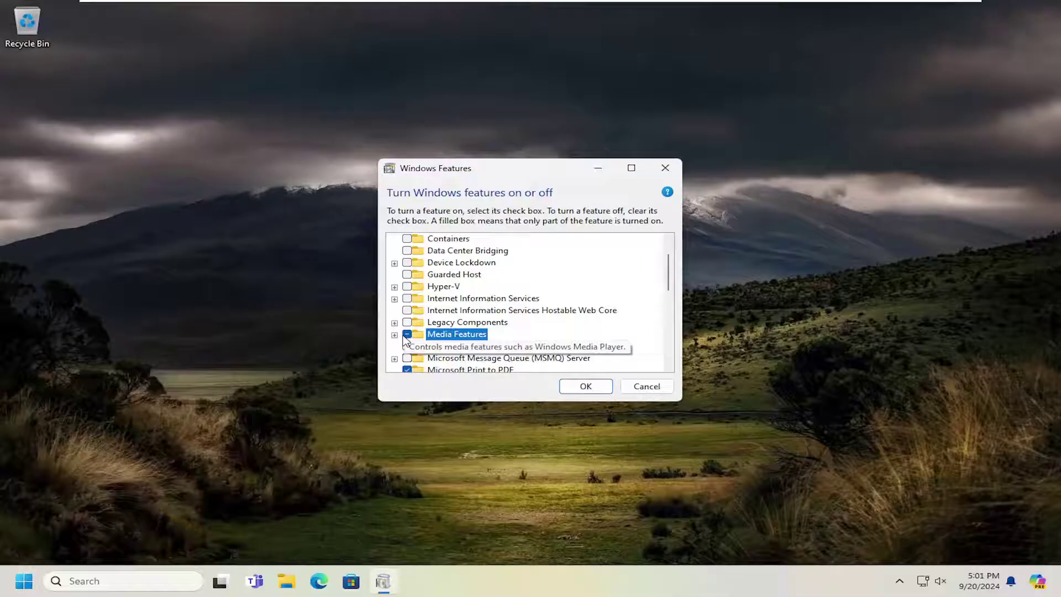
{"action": "left_click", "coordinate": [395, 335]}
{"action": "left_click", "coordinate": [421, 346]}
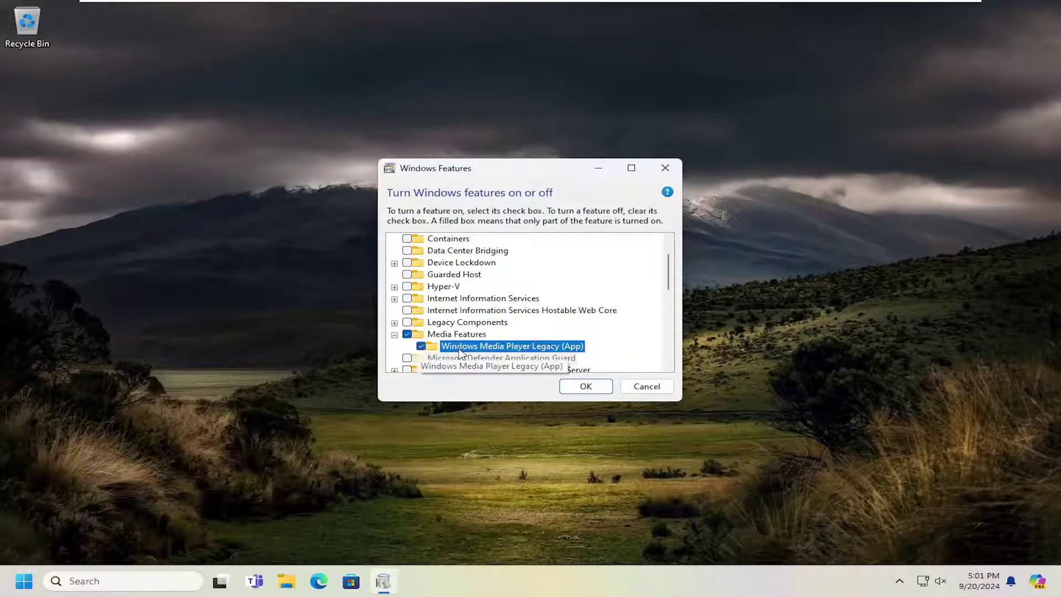
{"action": "left_click", "coordinate": [585, 385]}
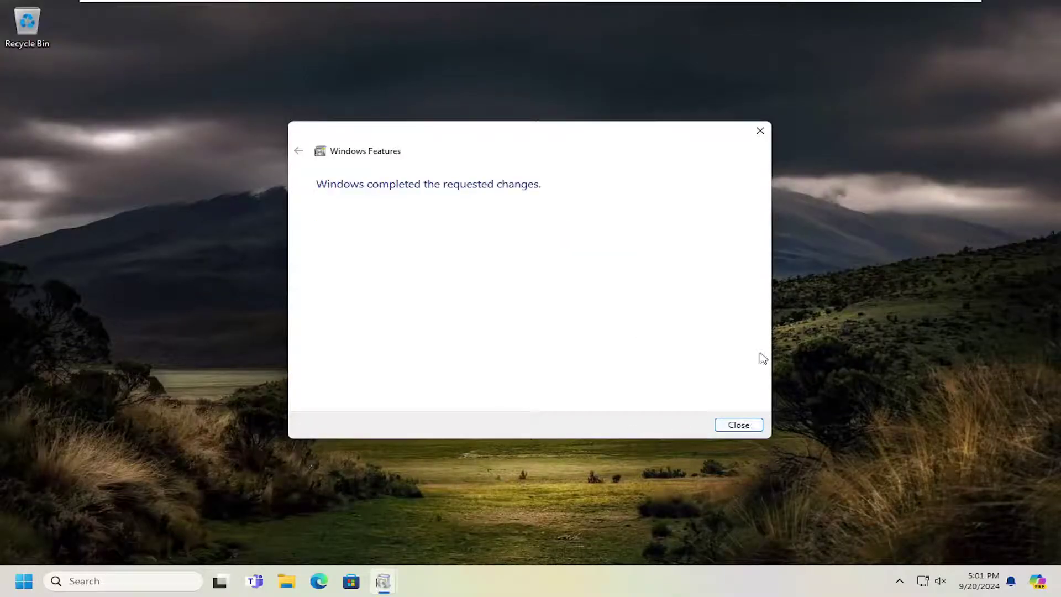
{"action": "left_click", "coordinate": [739, 424]}
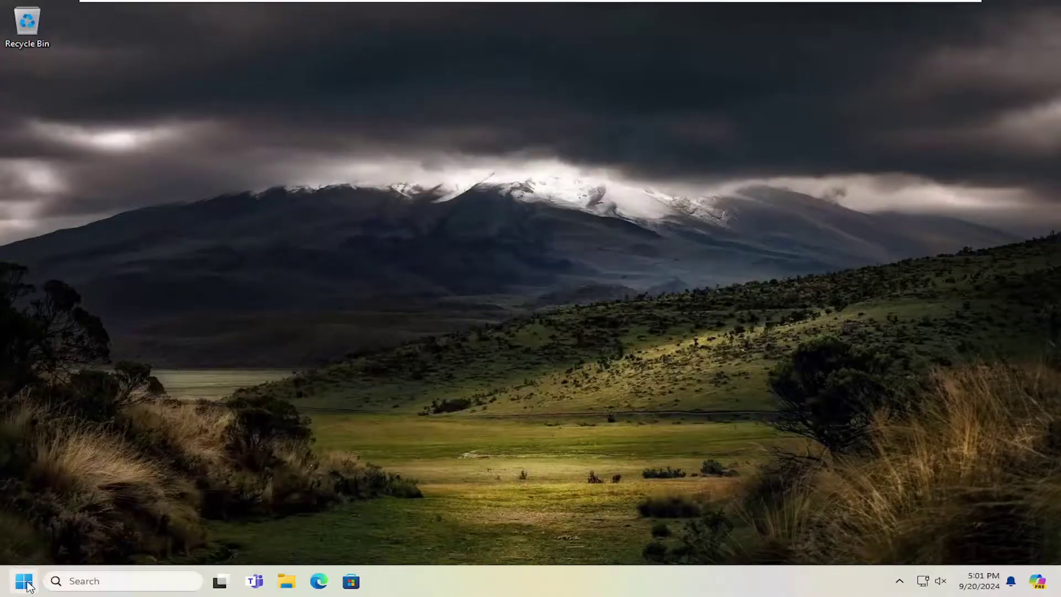
Open Add or remove programs and search the installed apps for 'media player'
{"action": "left_click", "coordinate": [25, 585]}
{"action": "type", "text": "programs"}
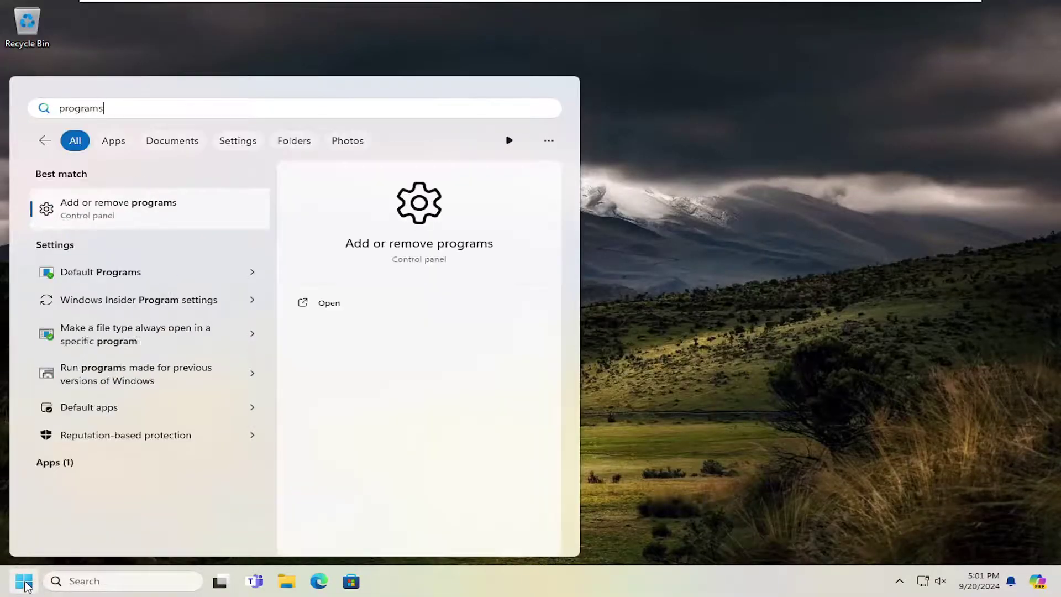
{"action": "left_click", "coordinate": [152, 209]}
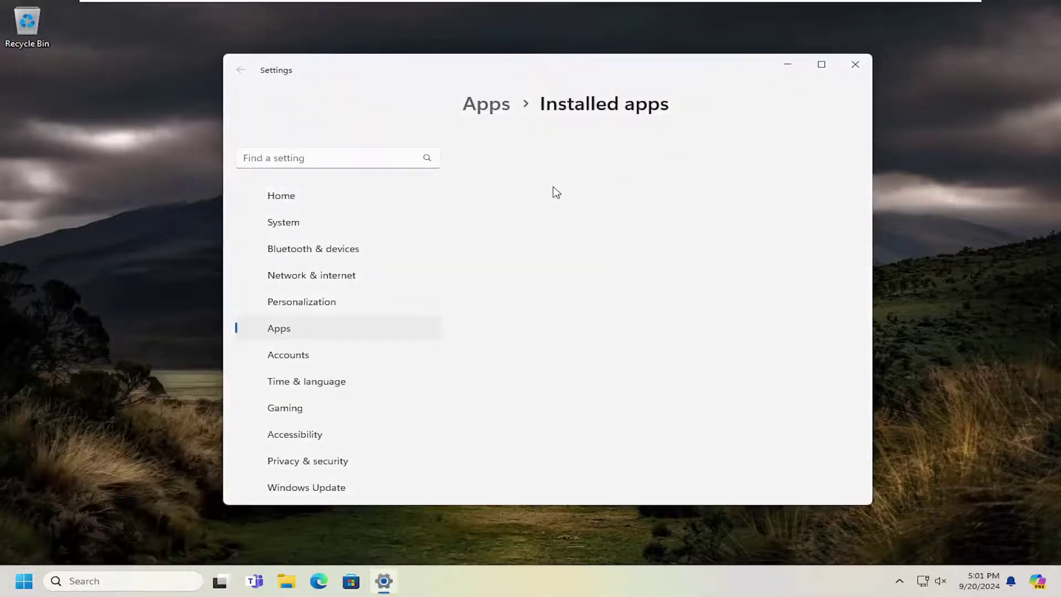
{"action": "left_click", "coordinate": [533, 146]}
{"action": "type", "text": "me"}
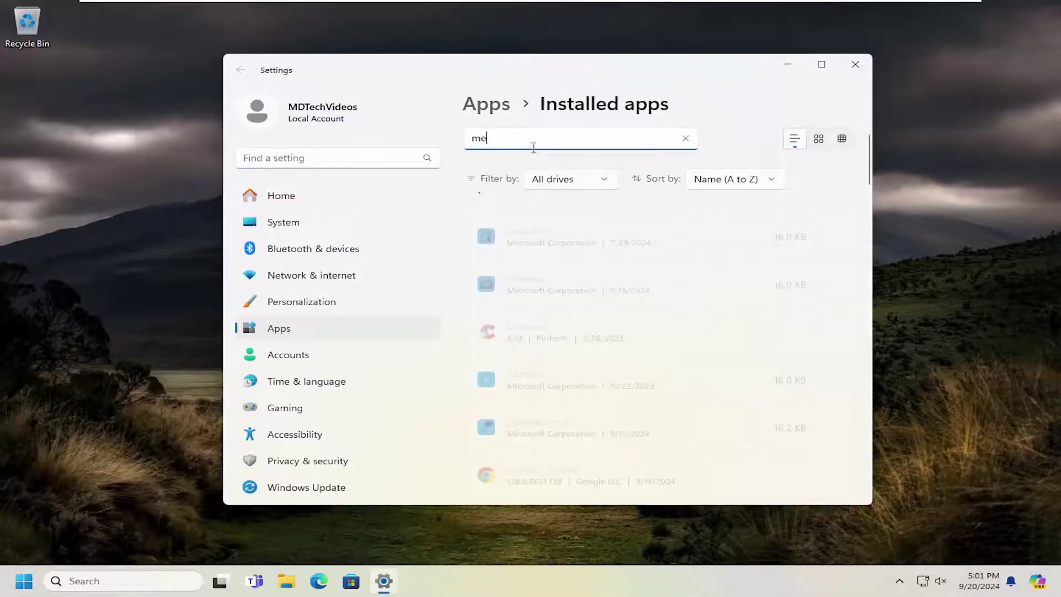
{"action": "type", "text": "dia player"}
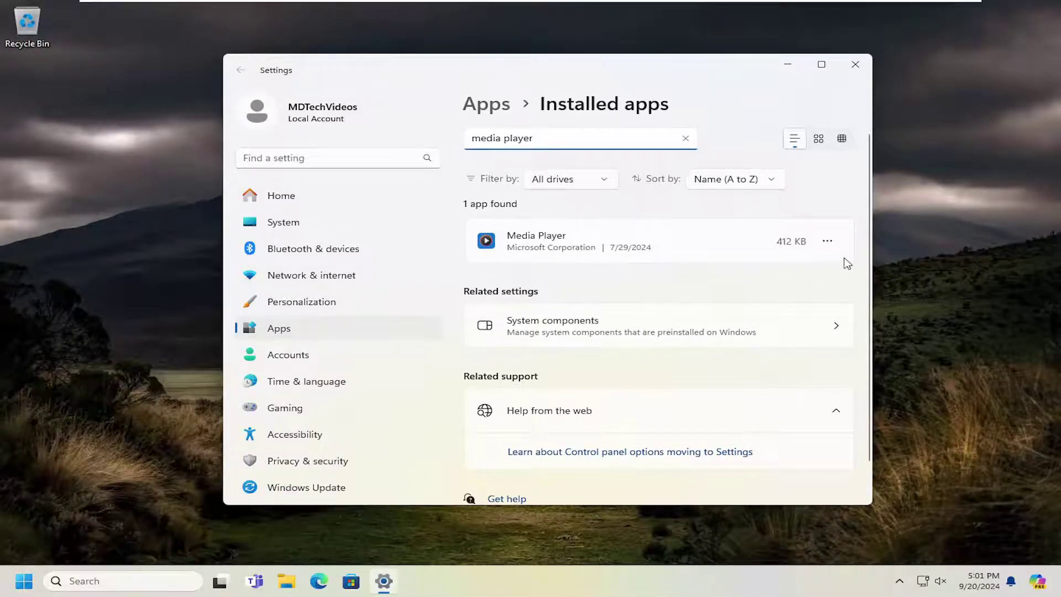
Reset the Media Player app from its Advanced options and confirm the reset
{"action": "left_click", "coordinate": [827, 241]}
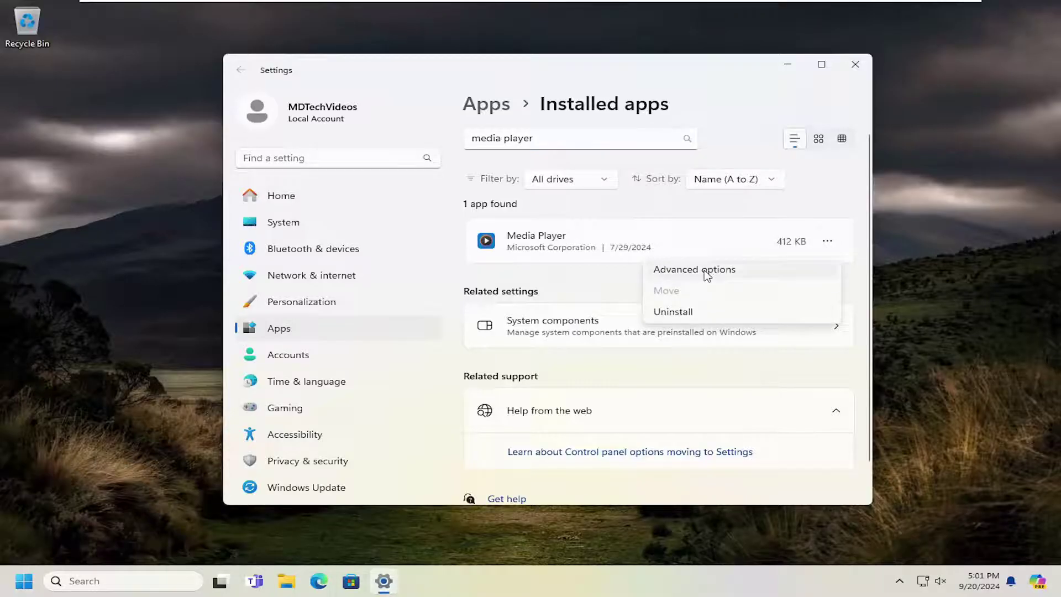
{"action": "left_click", "coordinate": [696, 273]}
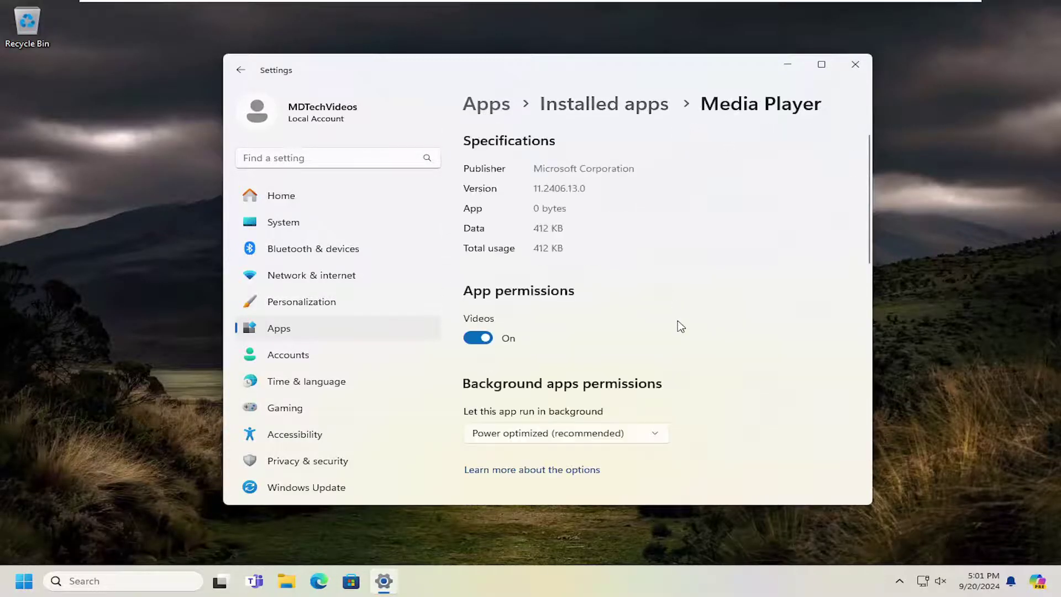
{"action": "scroll", "coordinate": [667, 315], "scroll_direction": "down", "scroll_amount": 2}
{"action": "scroll", "coordinate": [642, 306], "scroll_direction": "down", "scroll_amount": 2}
{"action": "scroll", "coordinate": [633, 307], "scroll_direction": "down", "scroll_amount": 2}
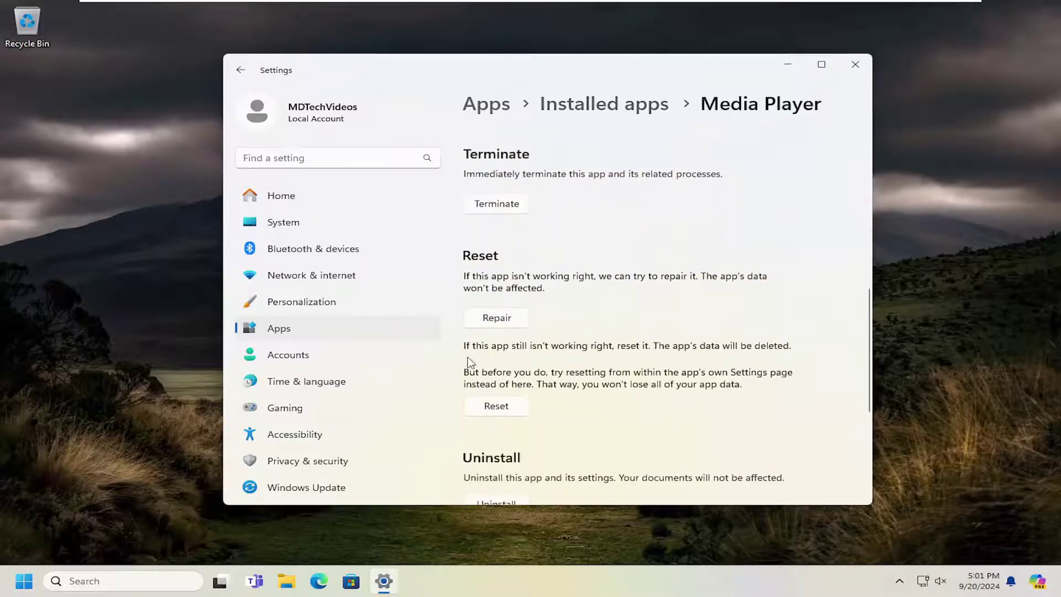
{"action": "left_click", "coordinate": [496, 411]}
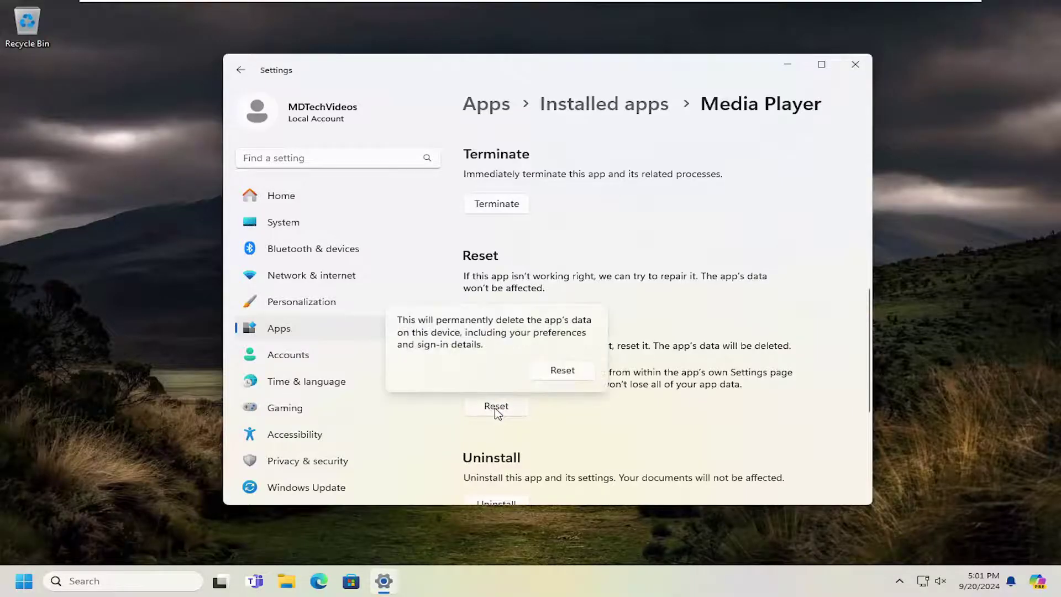
{"action": "left_click", "coordinate": [562, 370]}
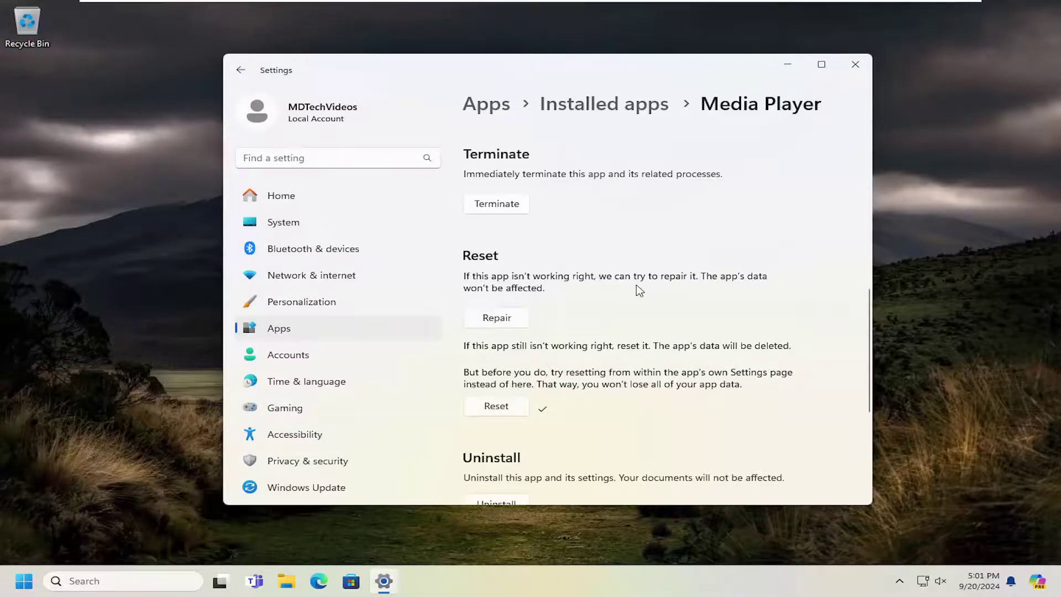
{"action": "left_click", "coordinate": [855, 64]}
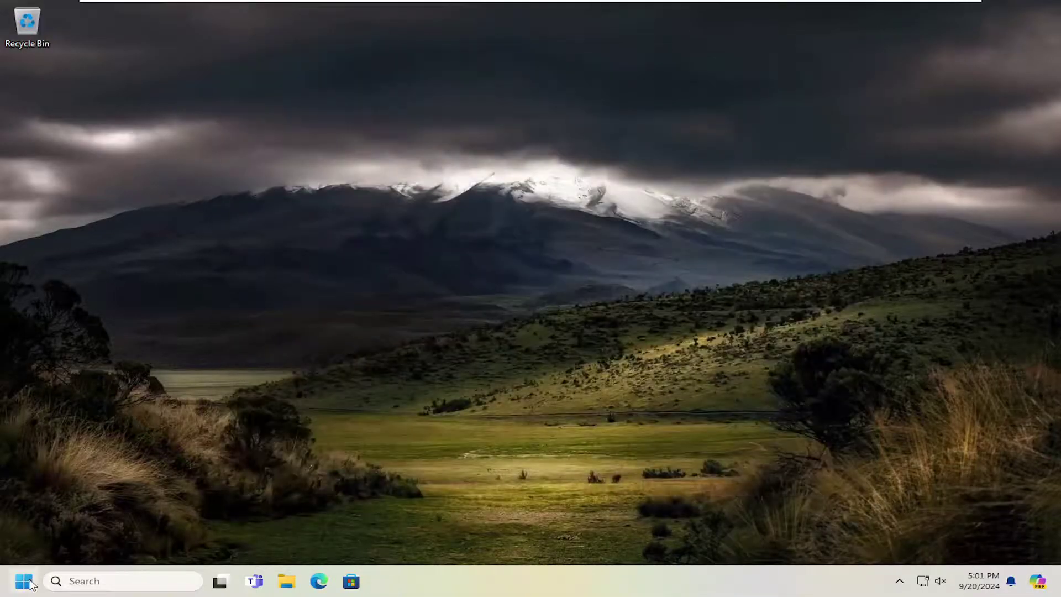